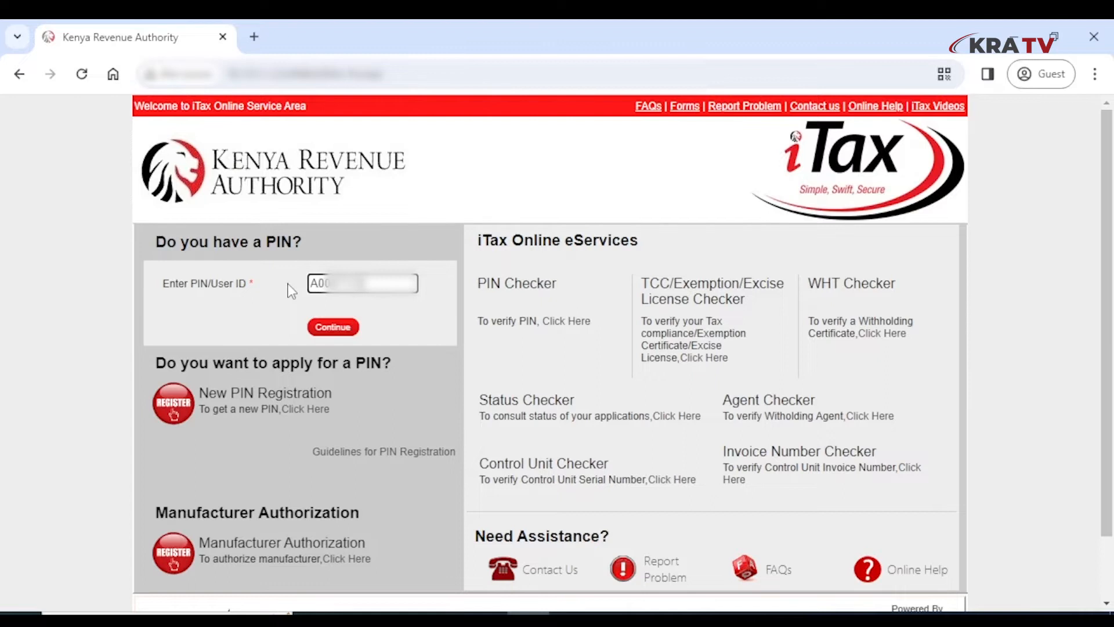
# - Sign in to iTax with the PIN, account password and the security stamp answer
pyautogui.press('Return')
pyautogui.write('********')
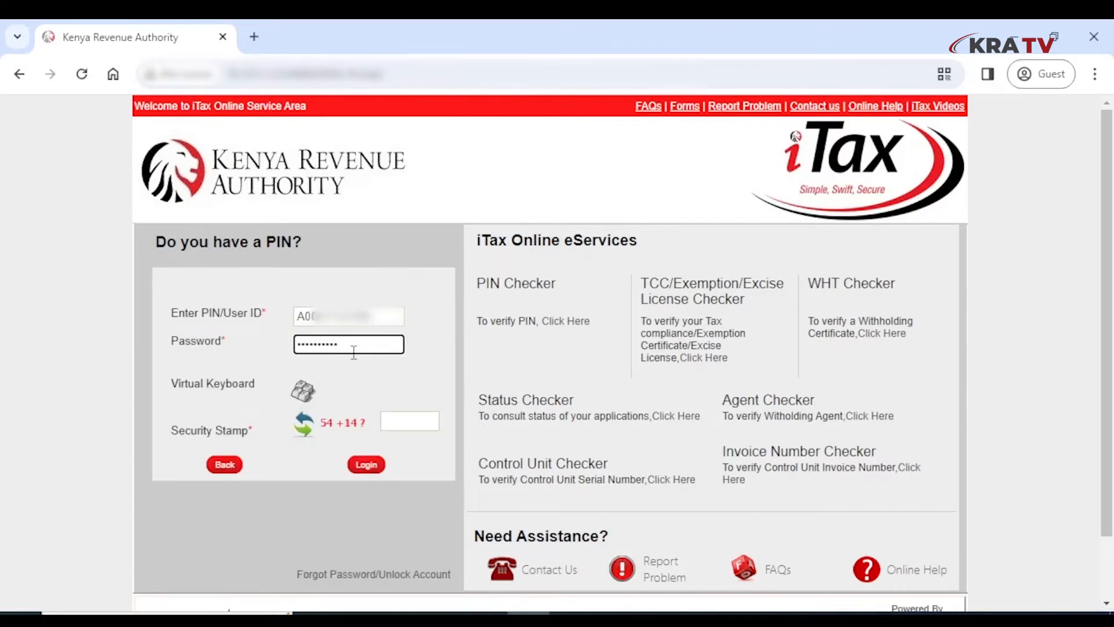
pyautogui.click(411, 428)
pyautogui.write('68')
pyautogui.click(365, 464)
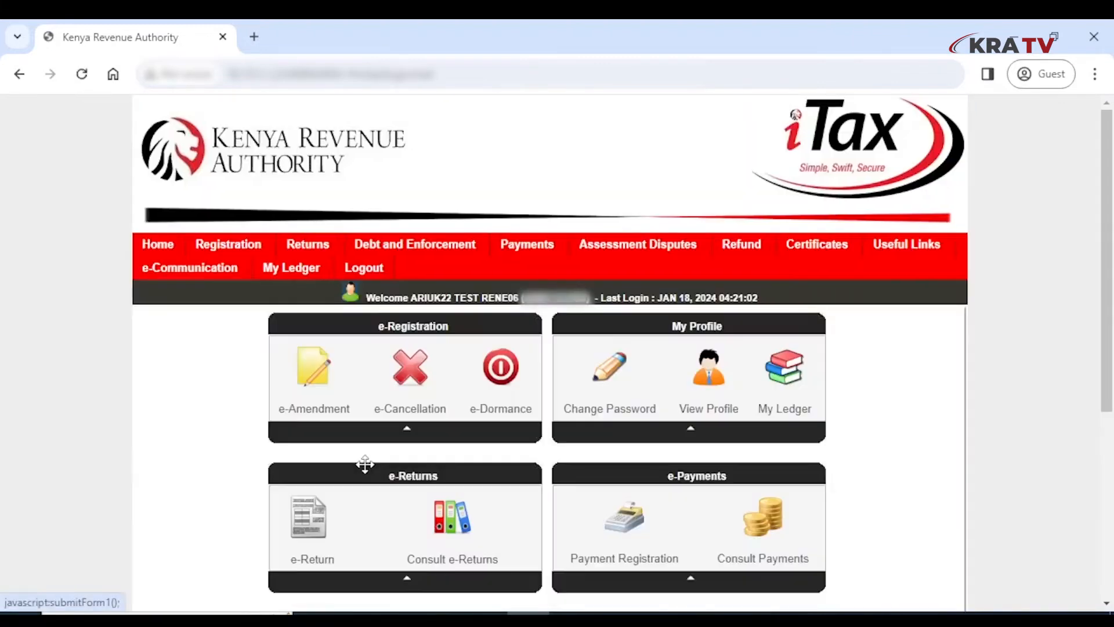
# - Start an amended return for 01/01/2023–31/12/2023 with employment income set to Yes
pyautogui.moveTo(308, 243)
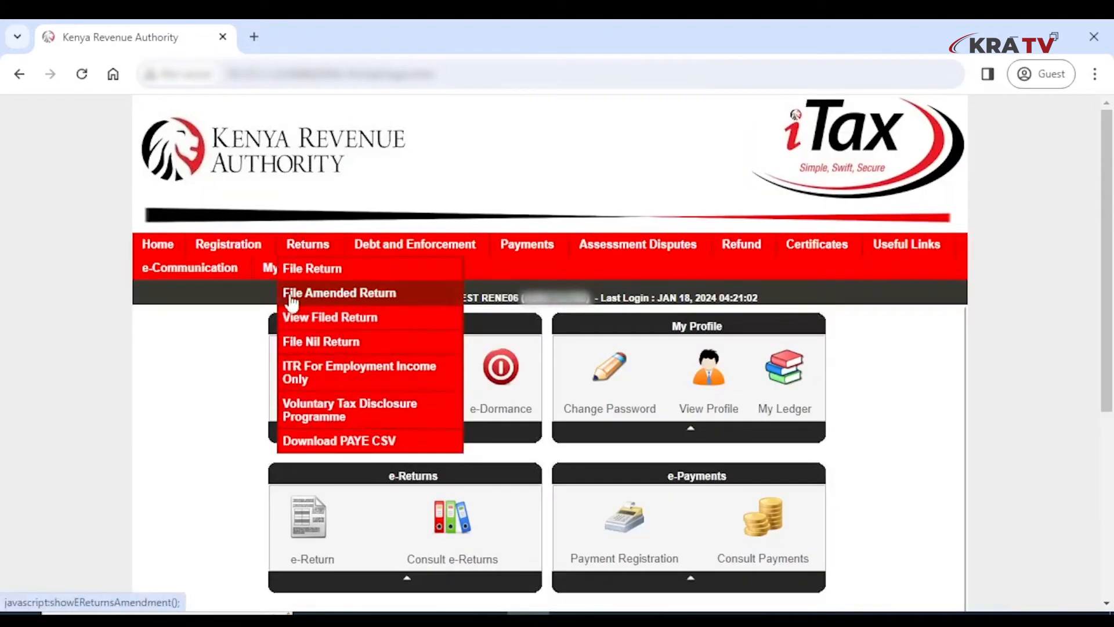
pyautogui.click(340, 374)
pyautogui.click(651, 466)
pyautogui.write('01012023')
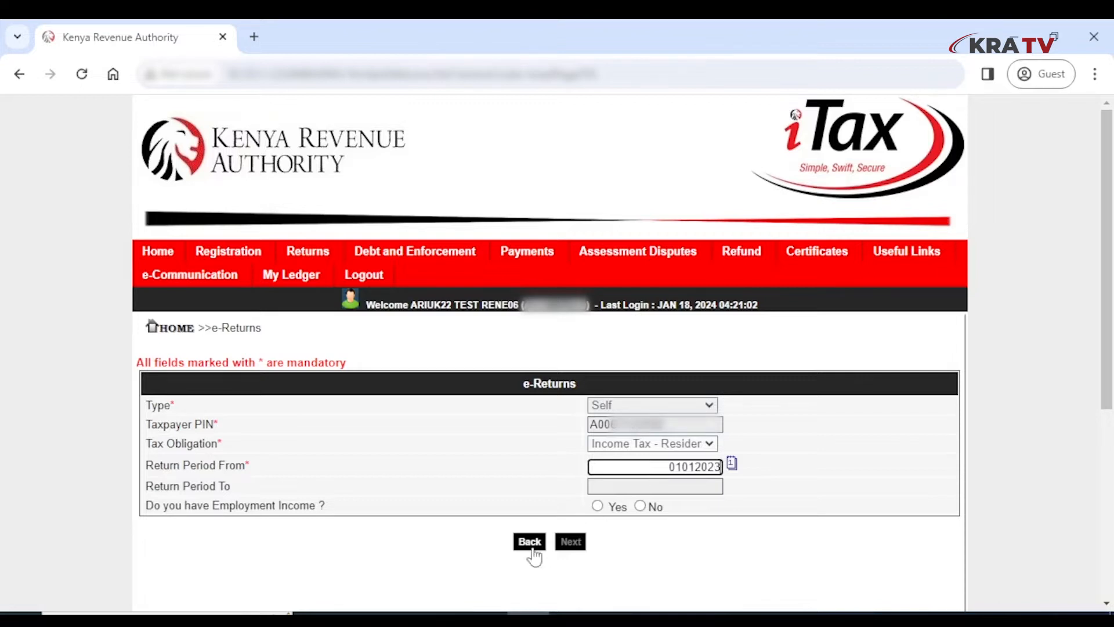
pyautogui.click(429, 515)
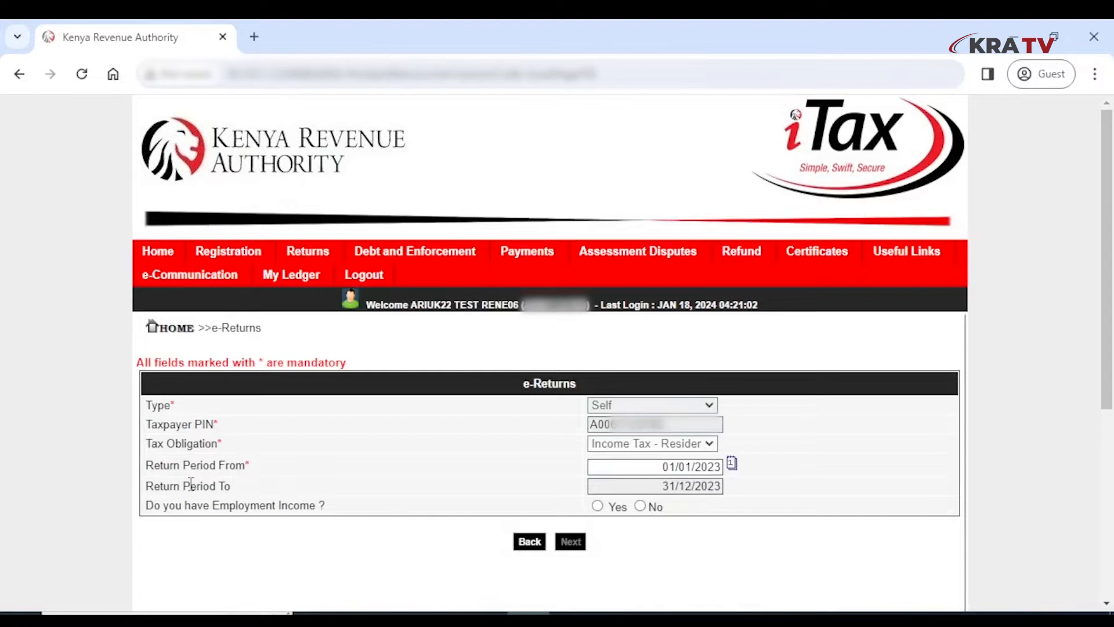
pyautogui.click(598, 506)
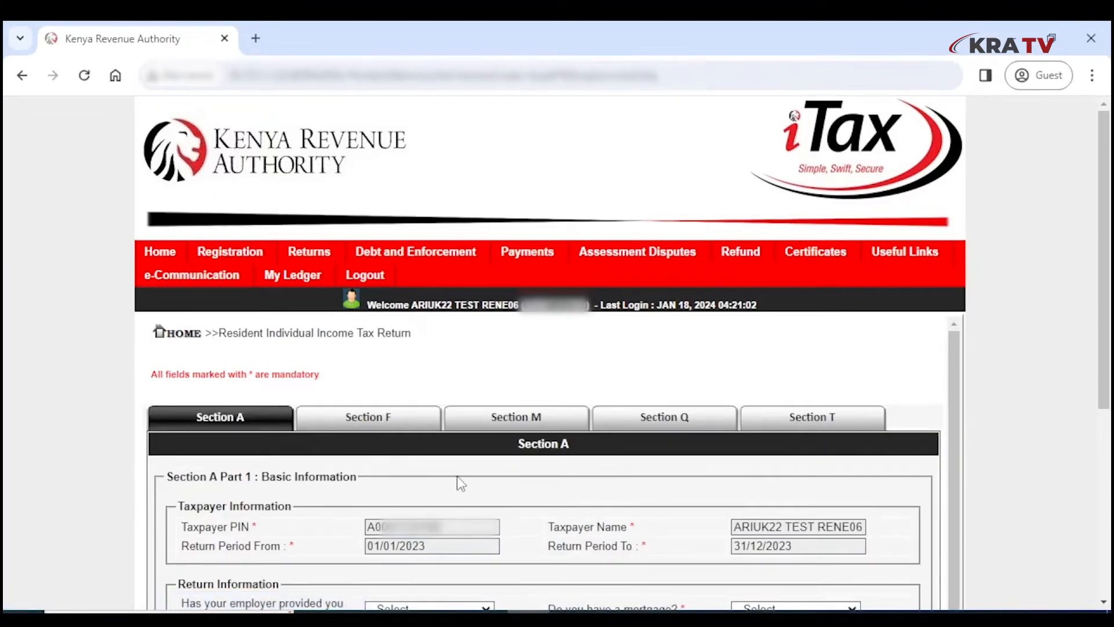
# - Answer Yes to both the mortgage and life insurance questions in Section A
pyautogui.scroll(-4, 461, 483)
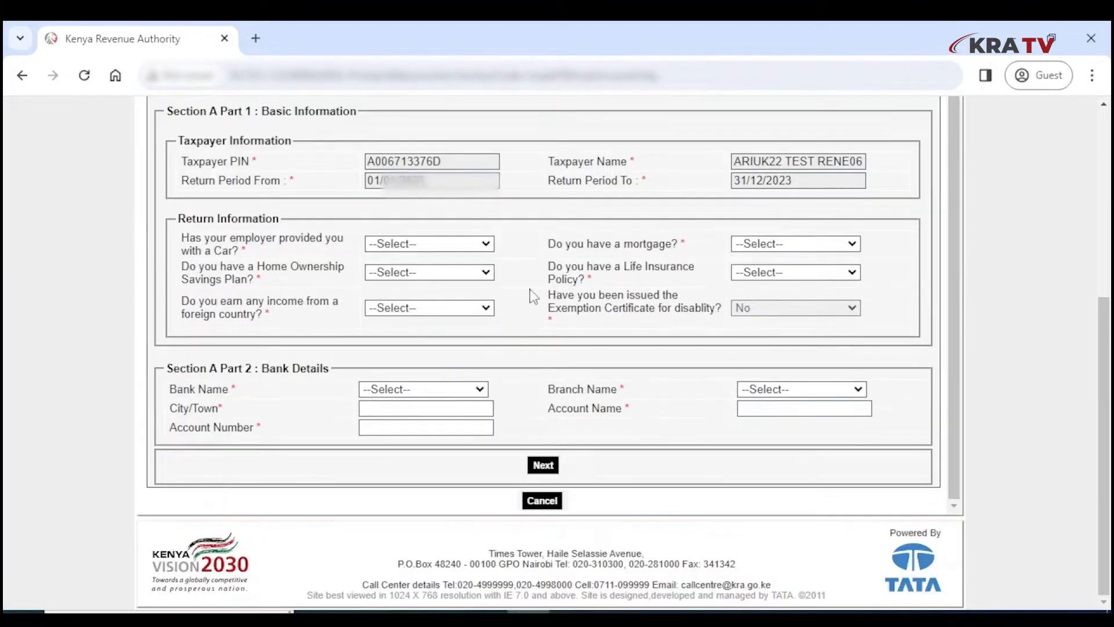
pyautogui.scroll(-3, 530, 289)
pyautogui.click(774, 243)
pyautogui.click(754, 274)
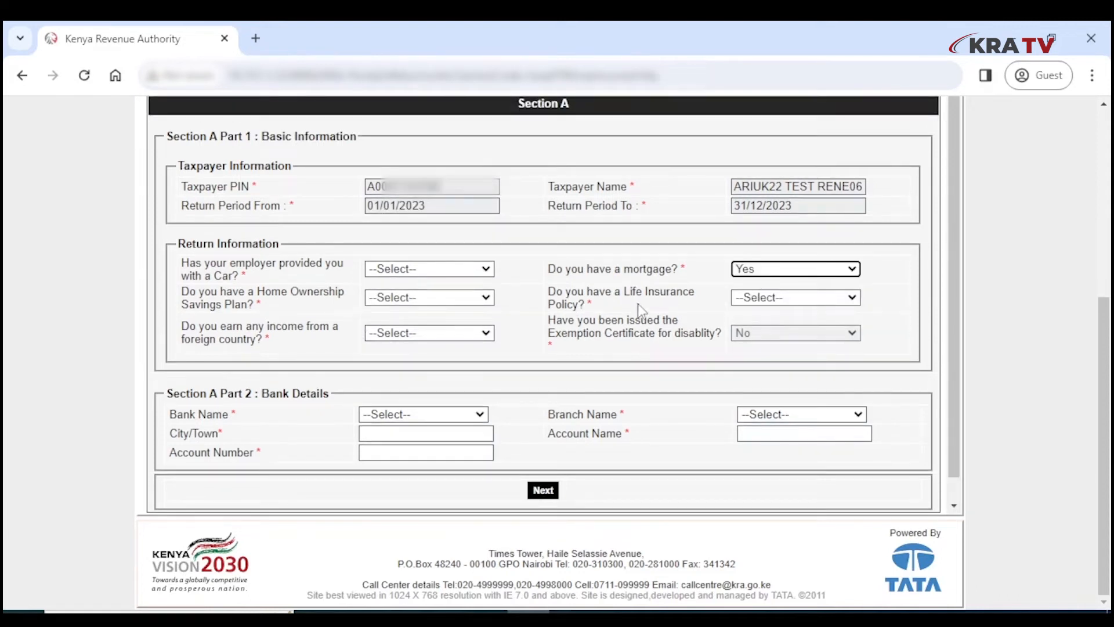
pyautogui.click(762, 298)
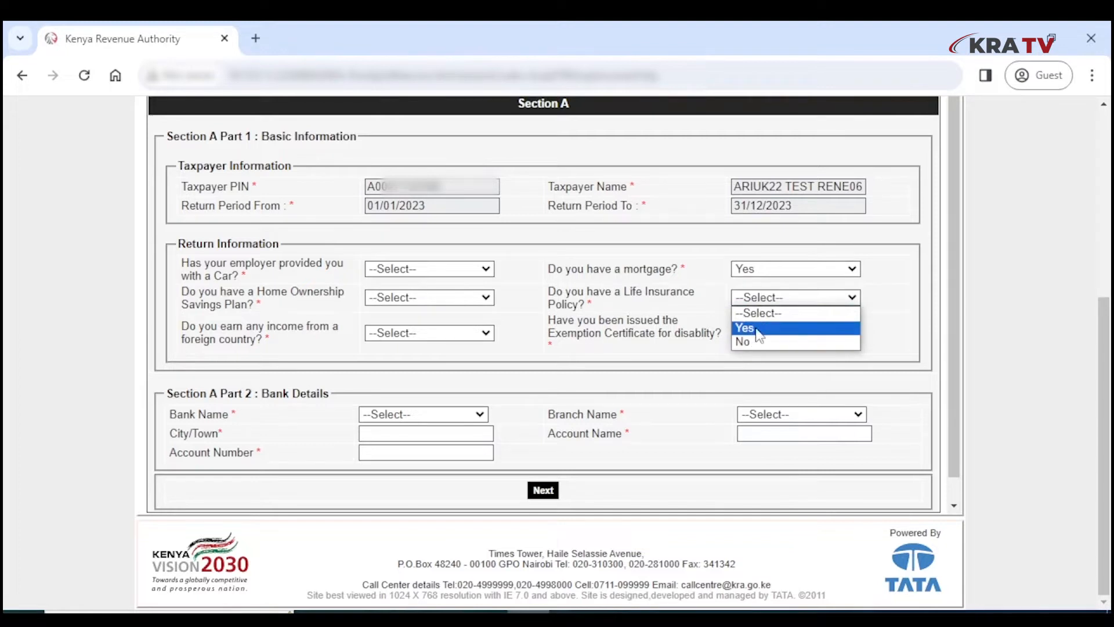
pyautogui.click(748, 328)
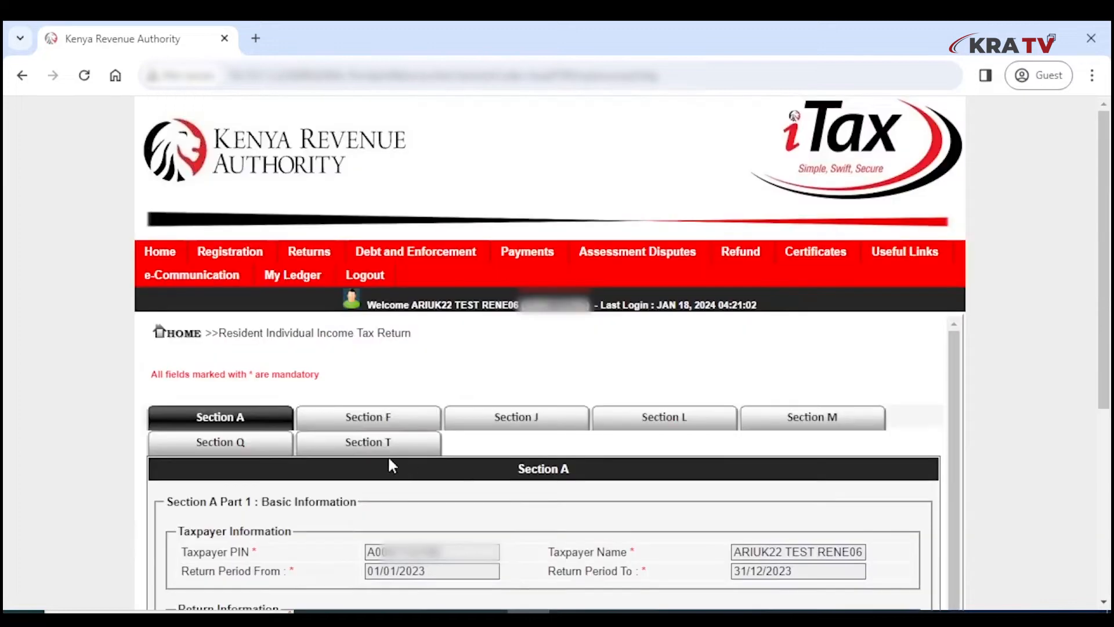
pyautogui.click(377, 419)
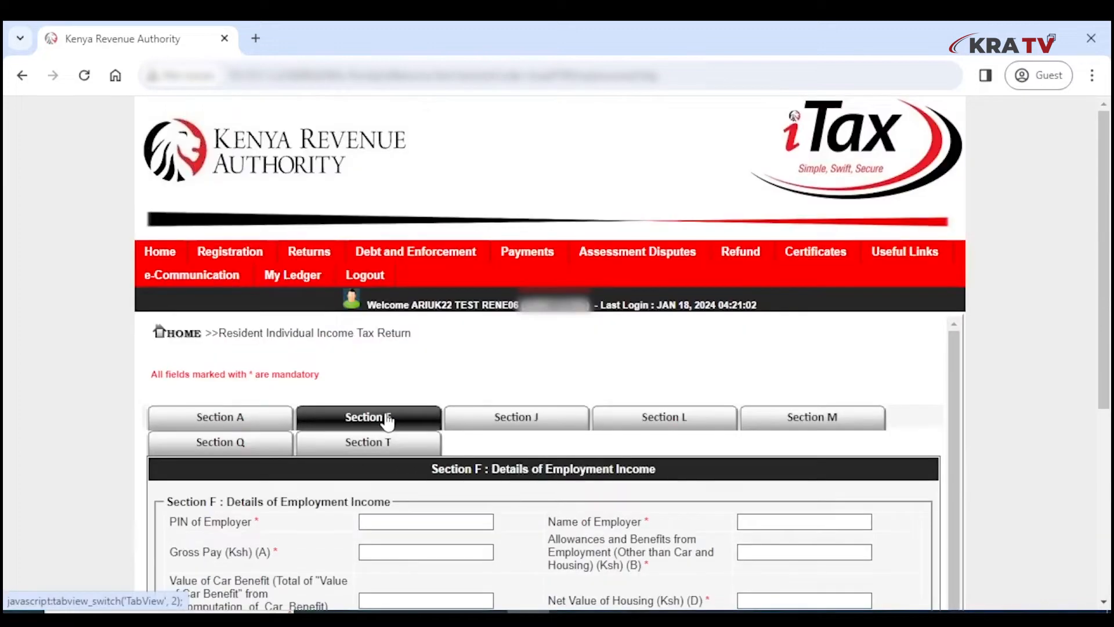
# - Review the Section F employer table and the Section M PAYE deductions
pyautogui.scroll(-10, 298, 400)
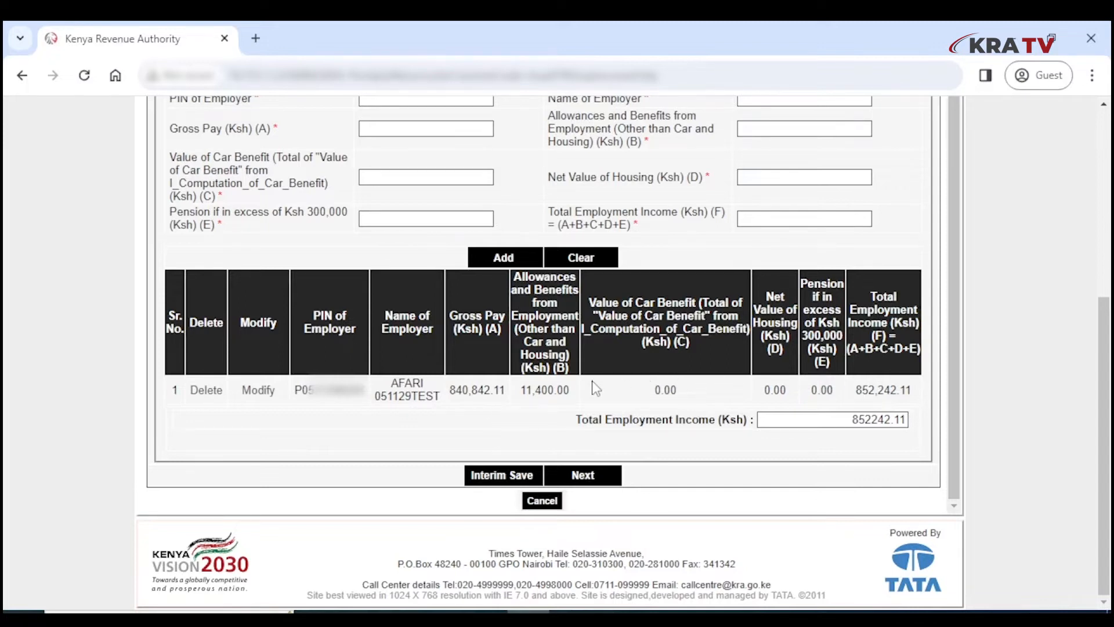
pyautogui.scroll(5, 592, 380)
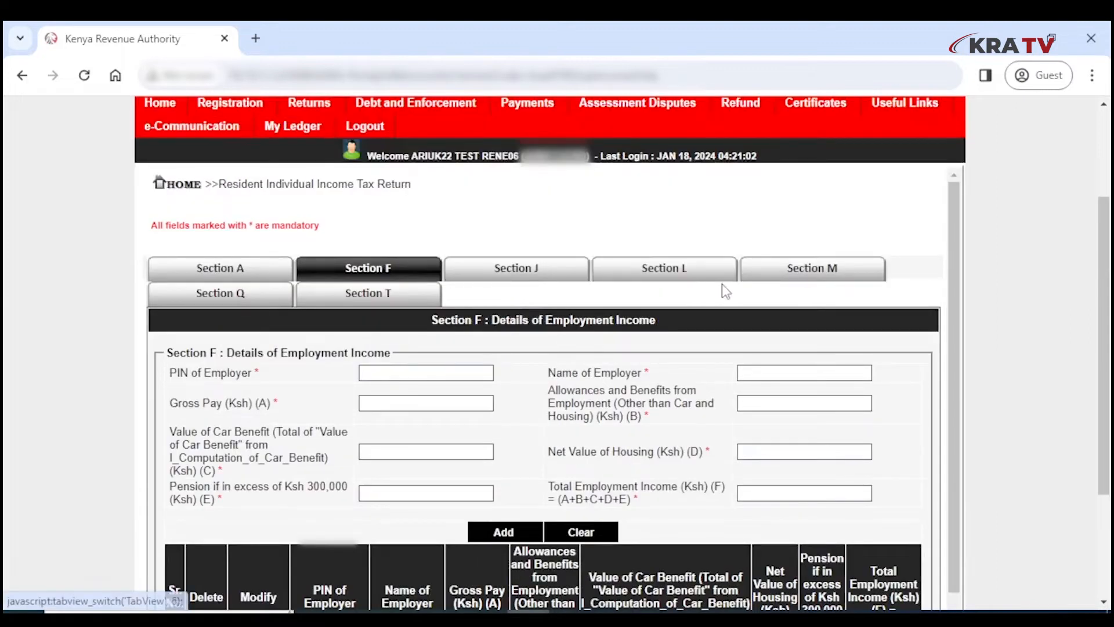
pyautogui.click(841, 275)
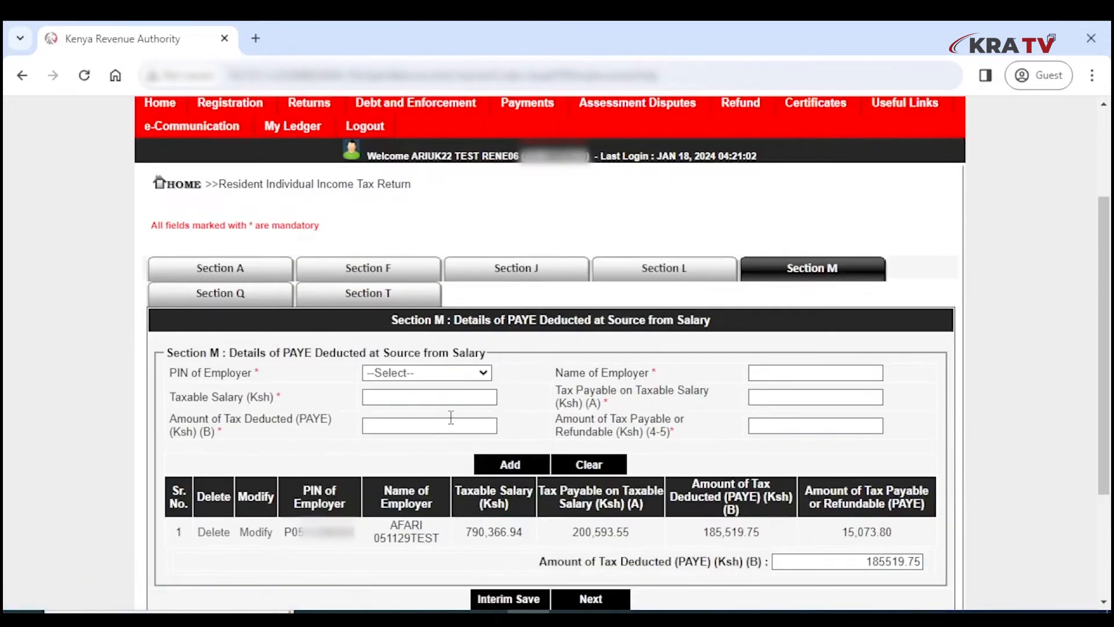
pyautogui.scroll(-3, 506, 446)
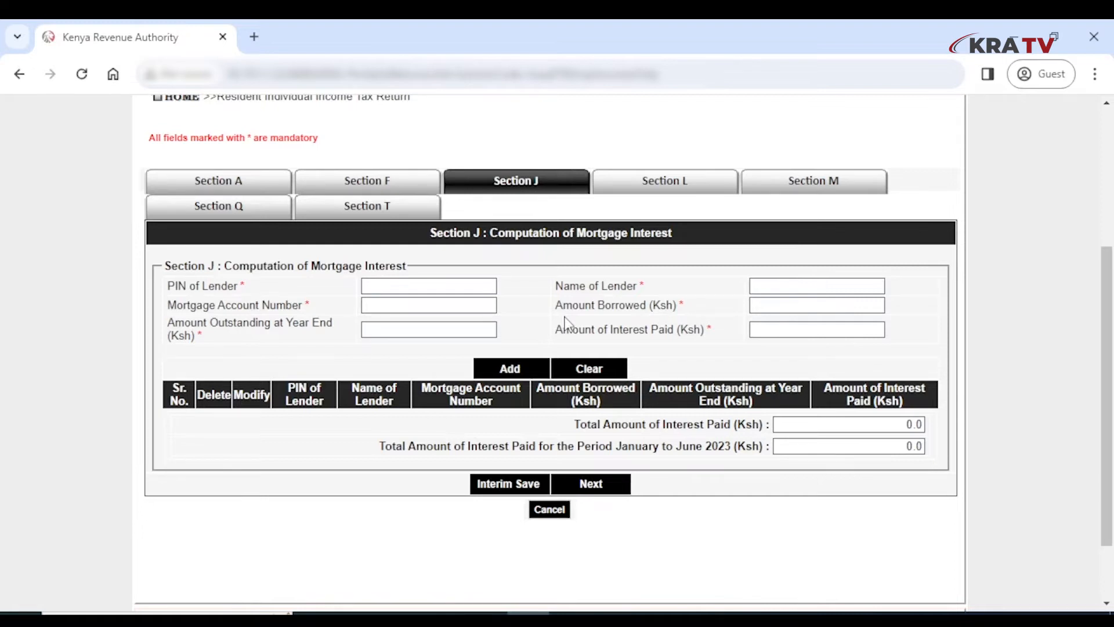
# - Enter the lender's PIN, mortgage account number, 10,000,000 borrowed, 9,500,000 outstanding and 120,000 interest paid
pyautogui.click(433, 289)
pyautogui.write('P05')
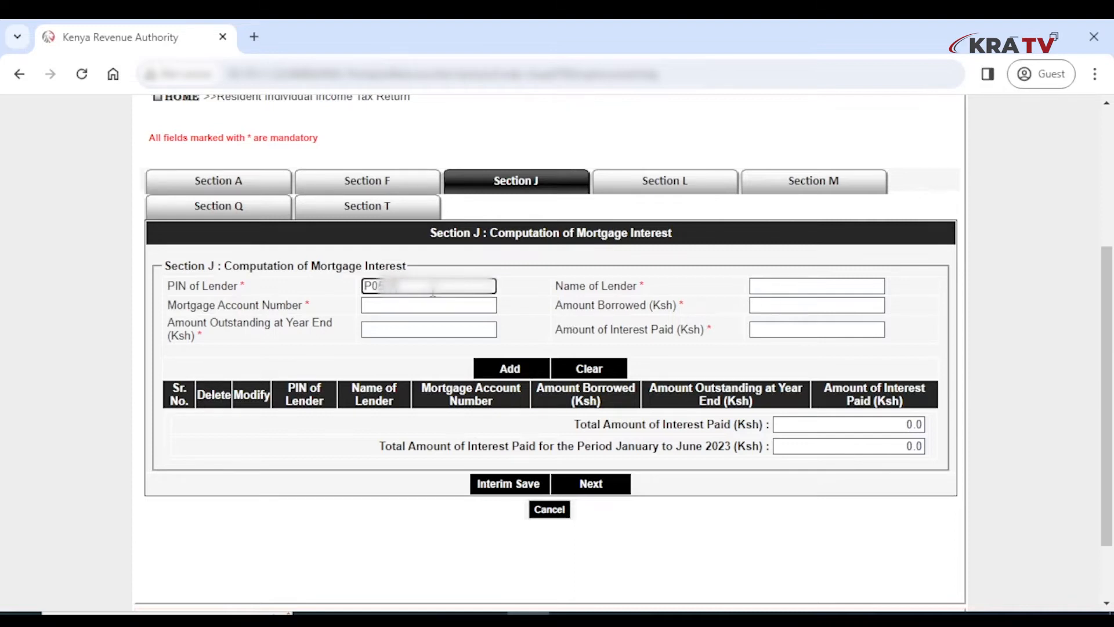
pyautogui.write('?????')
pyautogui.scroll(-1, 398, 348)
pyautogui.click(401, 306)
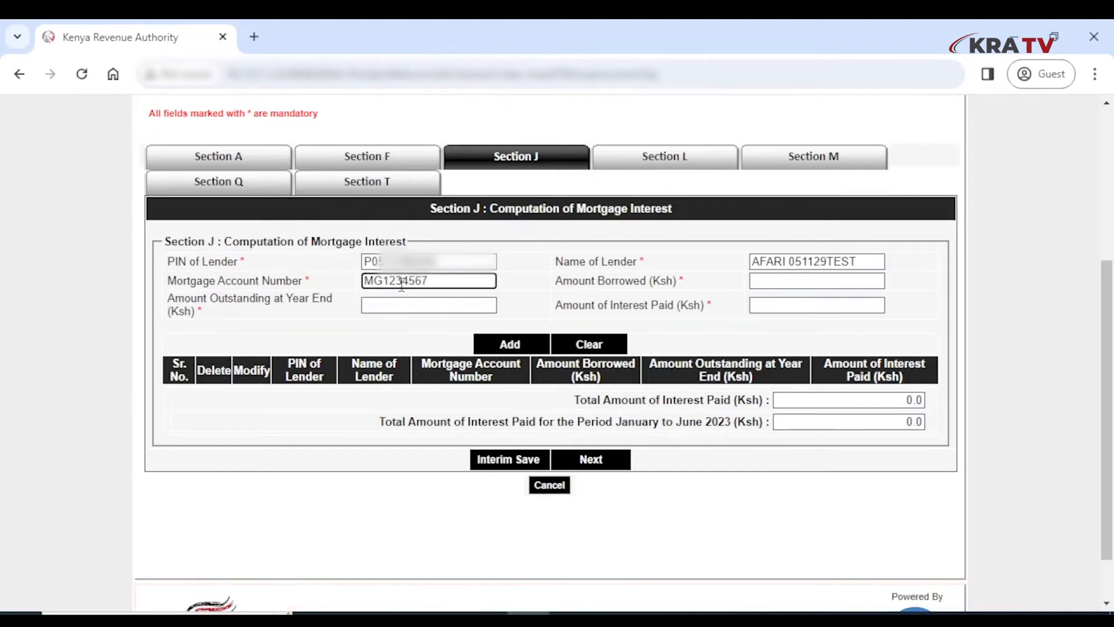
pyautogui.click(797, 281)
pyautogui.write('10,000,000')
pyautogui.click(425, 306)
pyautogui.write('9,500,000')
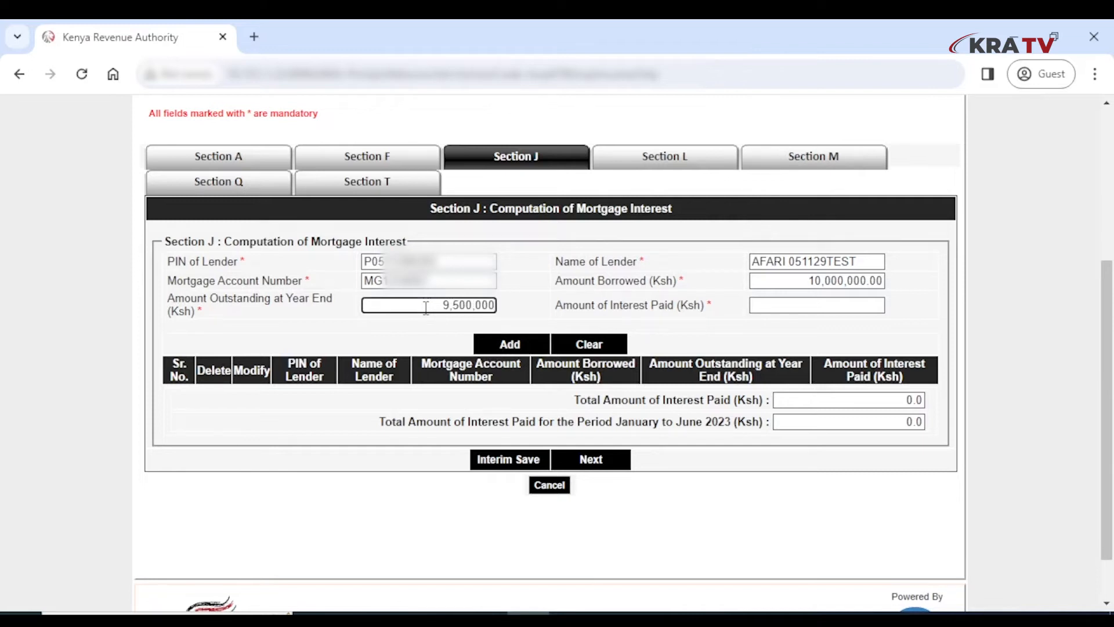
pyautogui.click(788, 306)
pyautogui.write('1200000.00')
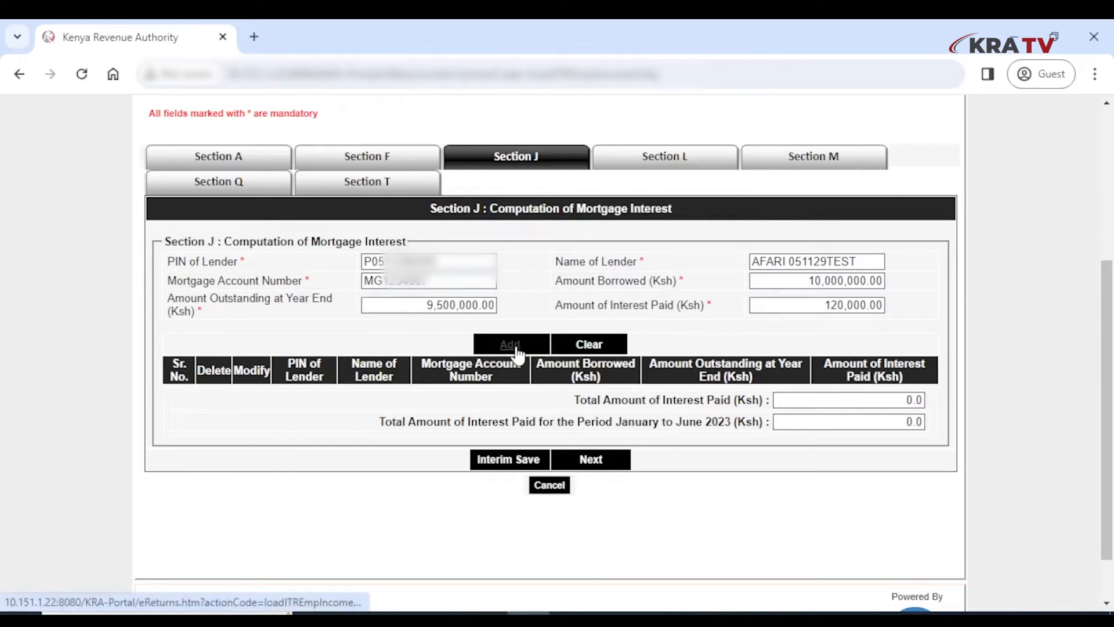
# - Add the mortgage row to the table and enter 60,000 as January–June 2023 interest
pyautogui.click(510, 344)
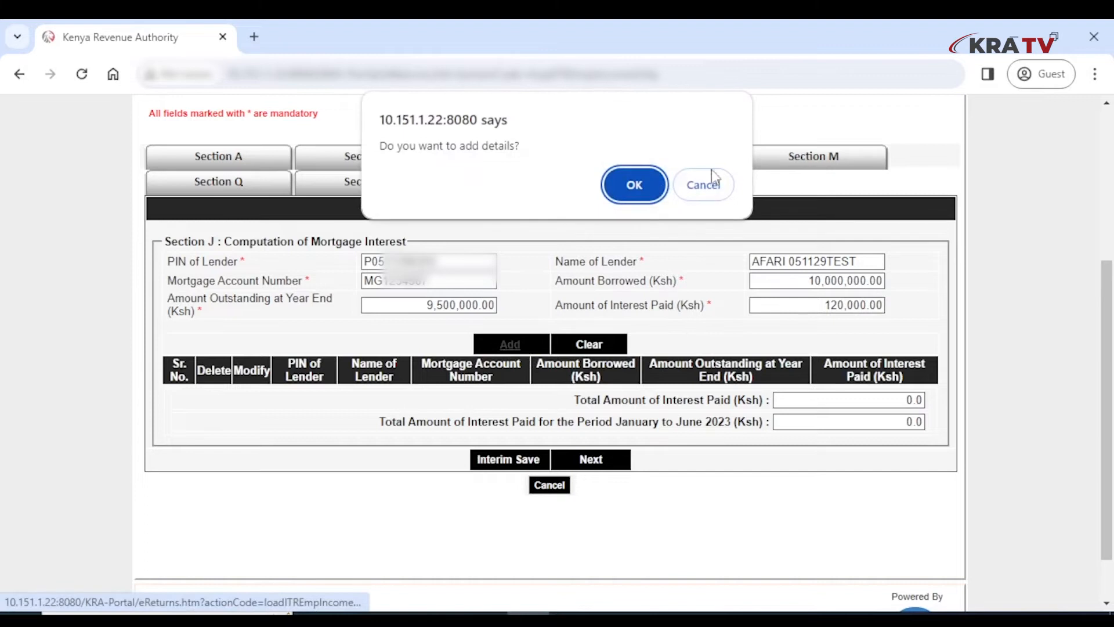
pyautogui.click(635, 185)
pyautogui.write('60,')
pyautogui.write('000')
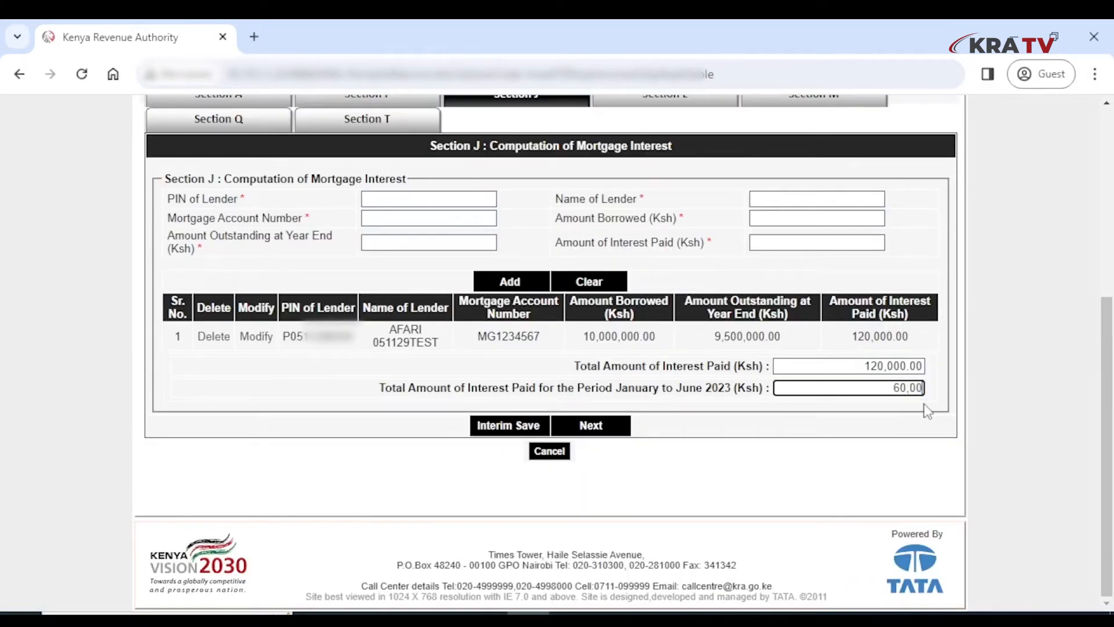
pyautogui.click(862, 450)
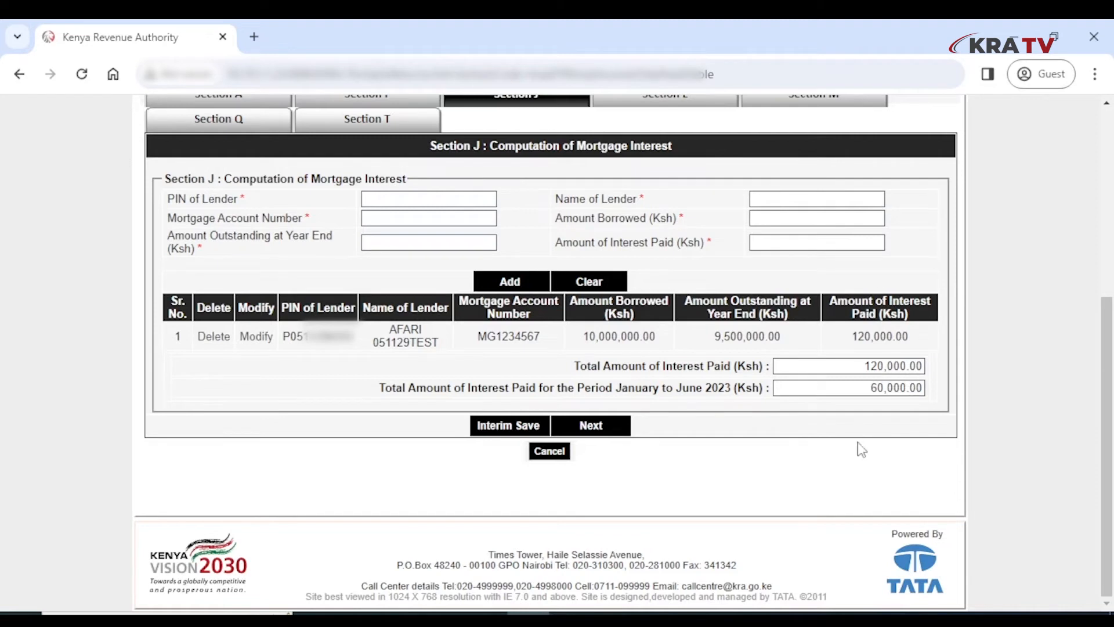
pyautogui.scroll(3, 858, 441)
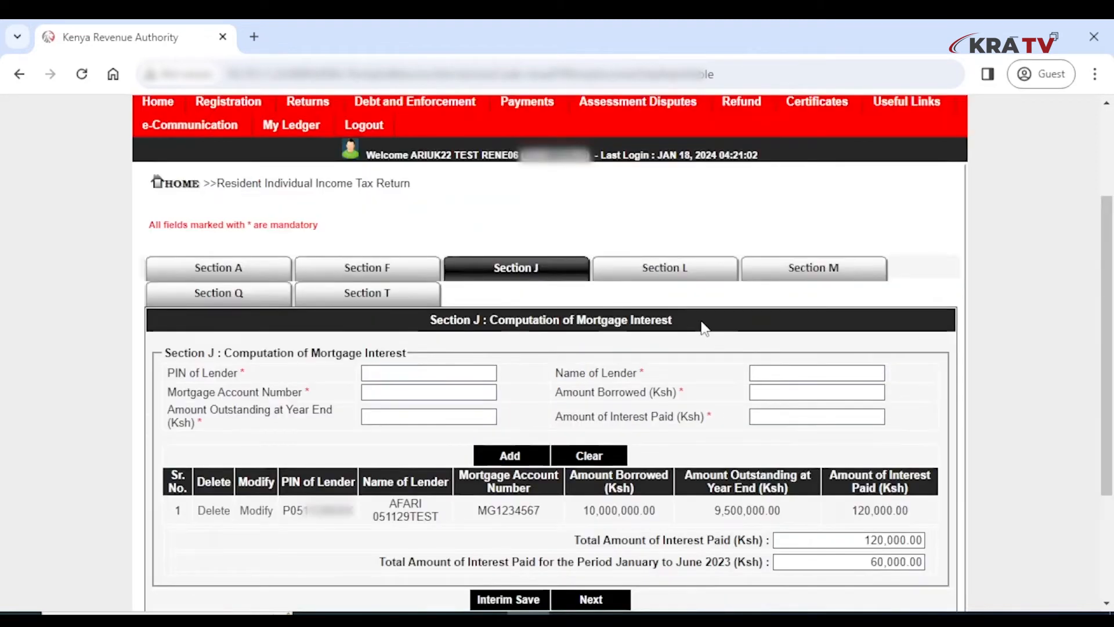
# - In Section L, enter the insurer's PIN, choose Nhif policy type and the membership number
pyautogui.click(671, 271)
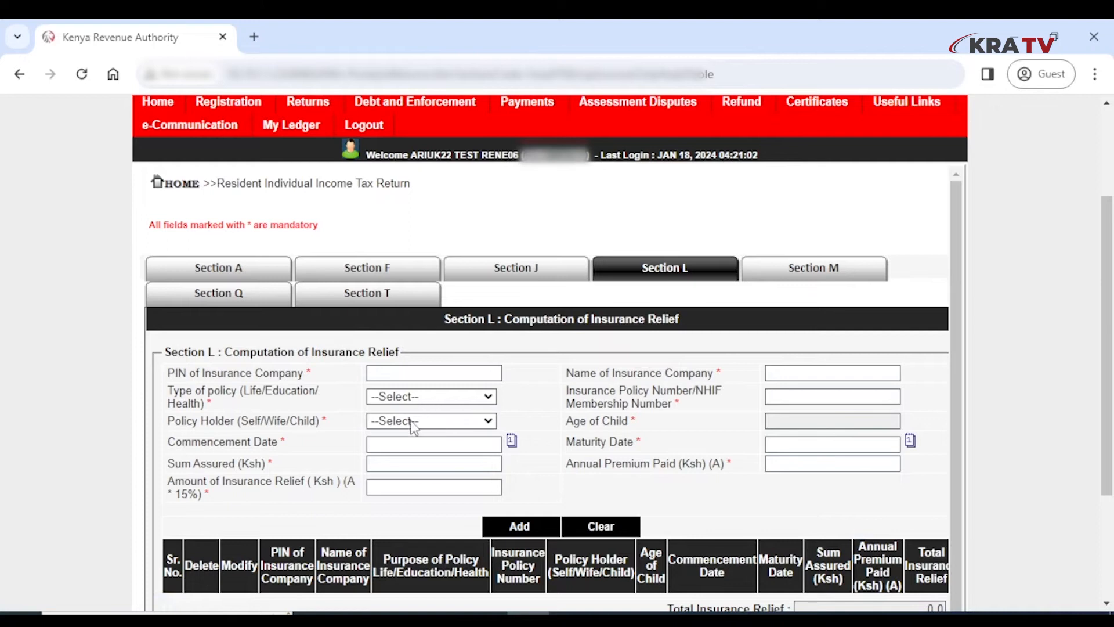
pyautogui.click(404, 371)
pyautogui.write('P051?????')
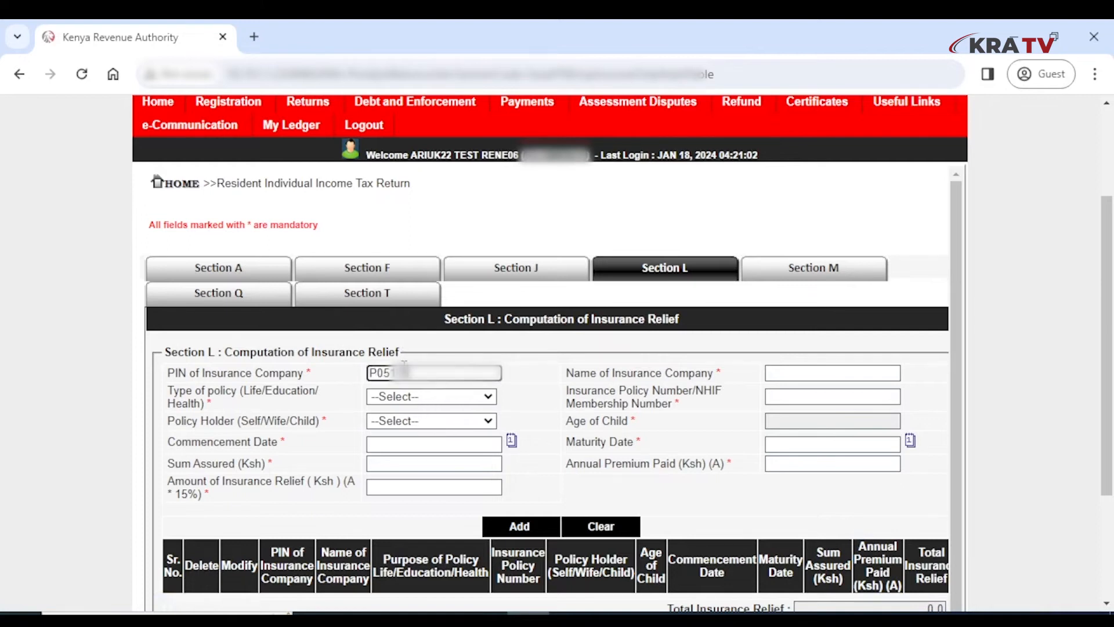
pyautogui.write('?')
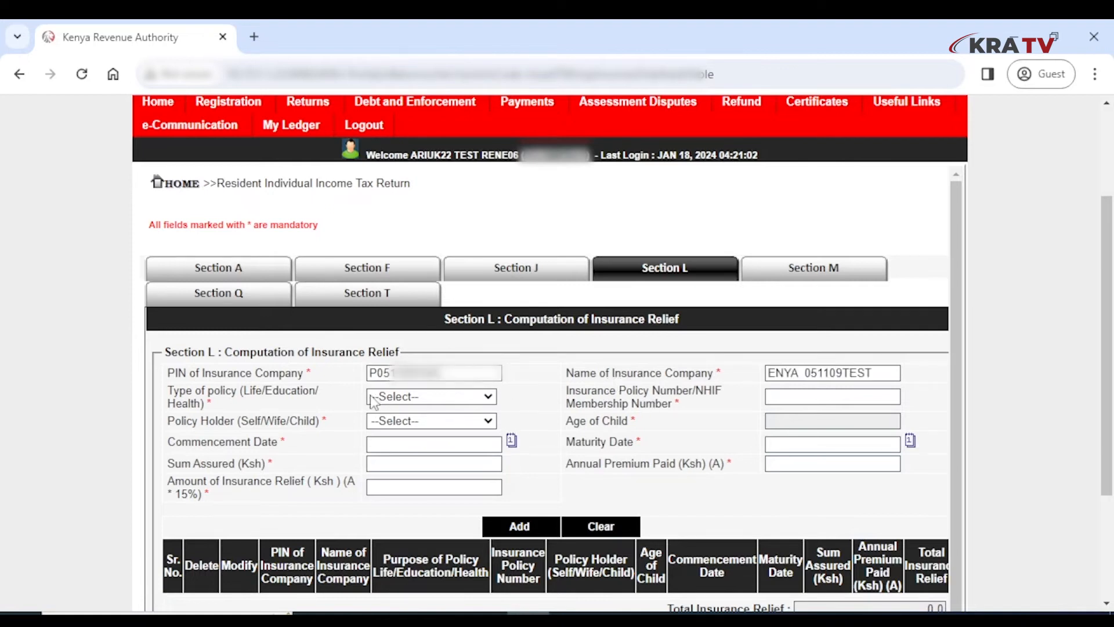
pyautogui.click(424, 397)
pyautogui.click(391, 468)
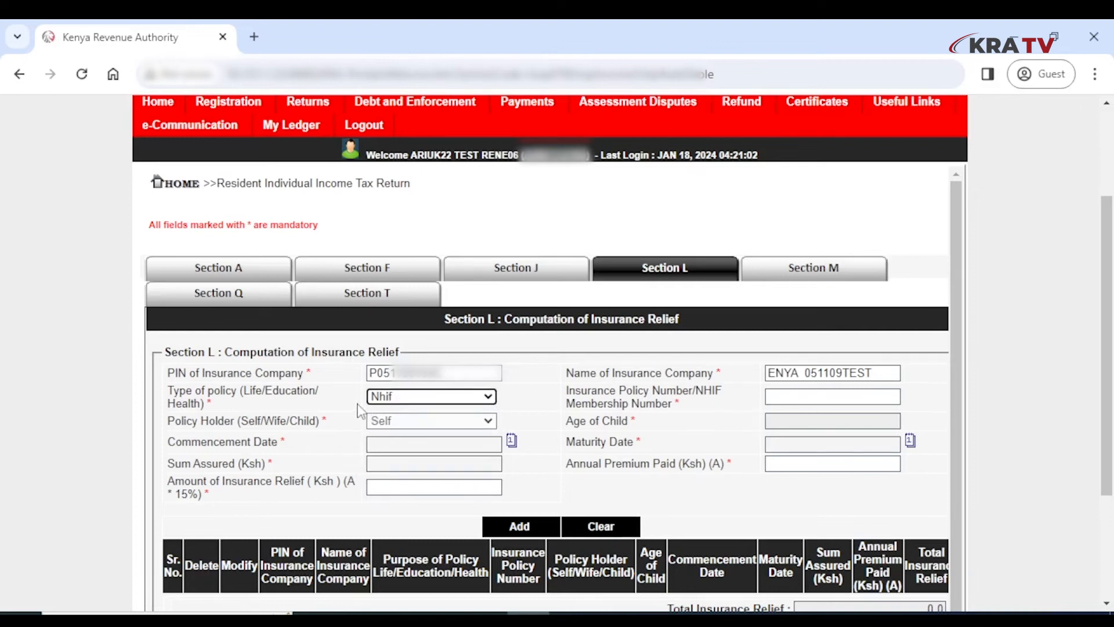
pyautogui.click(819, 396)
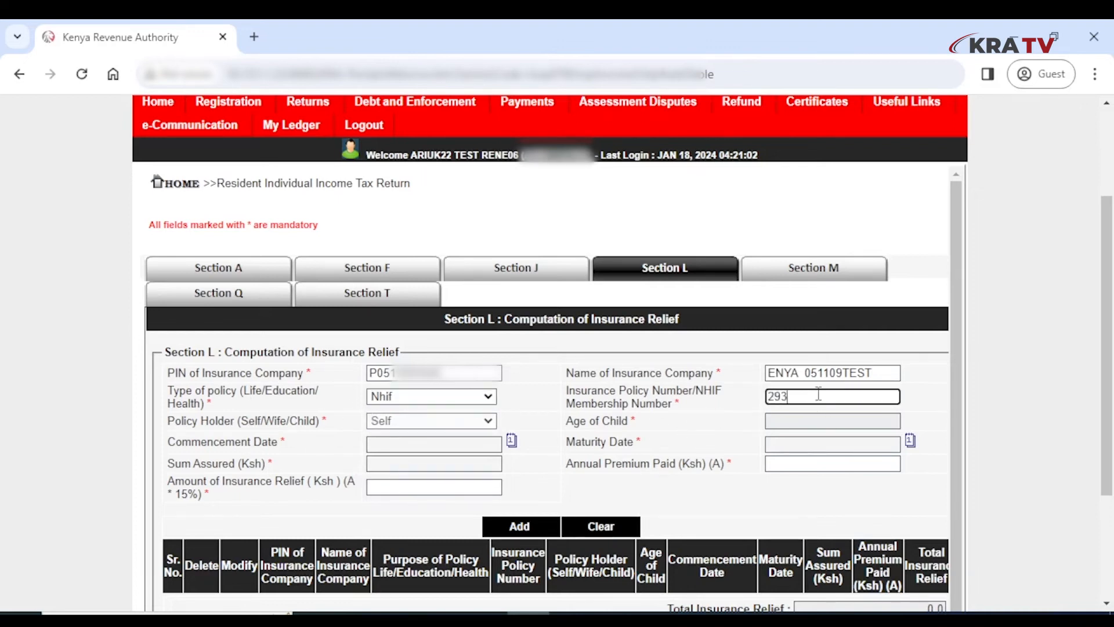
pyautogui.click(791, 452)
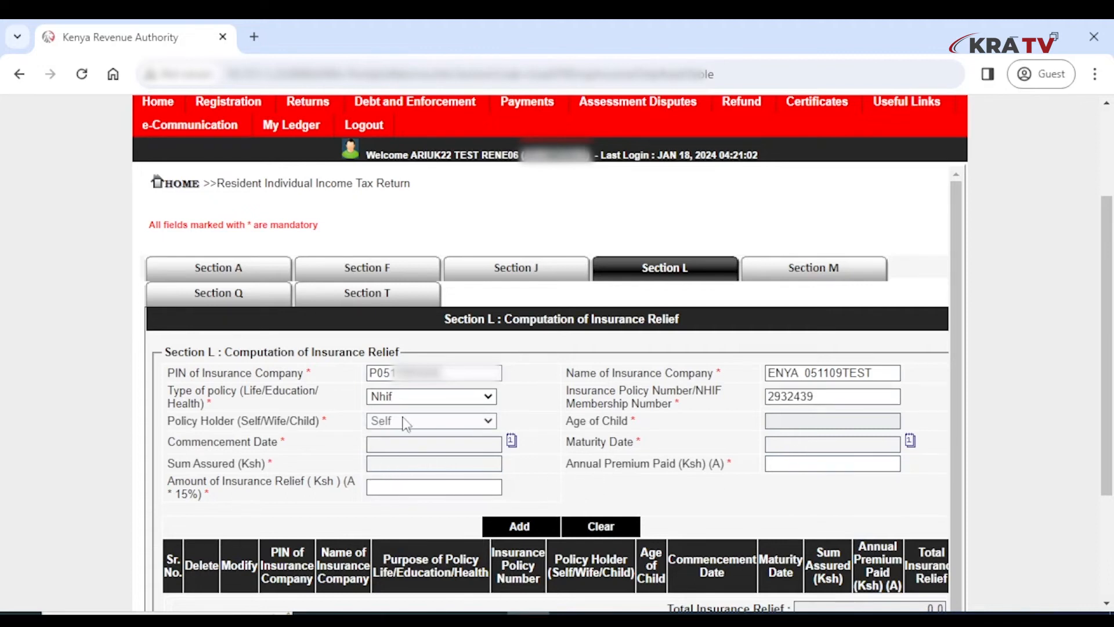
# - Enter the 20,400 annual premium and add the NHIF insurance relief entry to the table
pyautogui.click(793, 462)
pyautogui.write('20400')
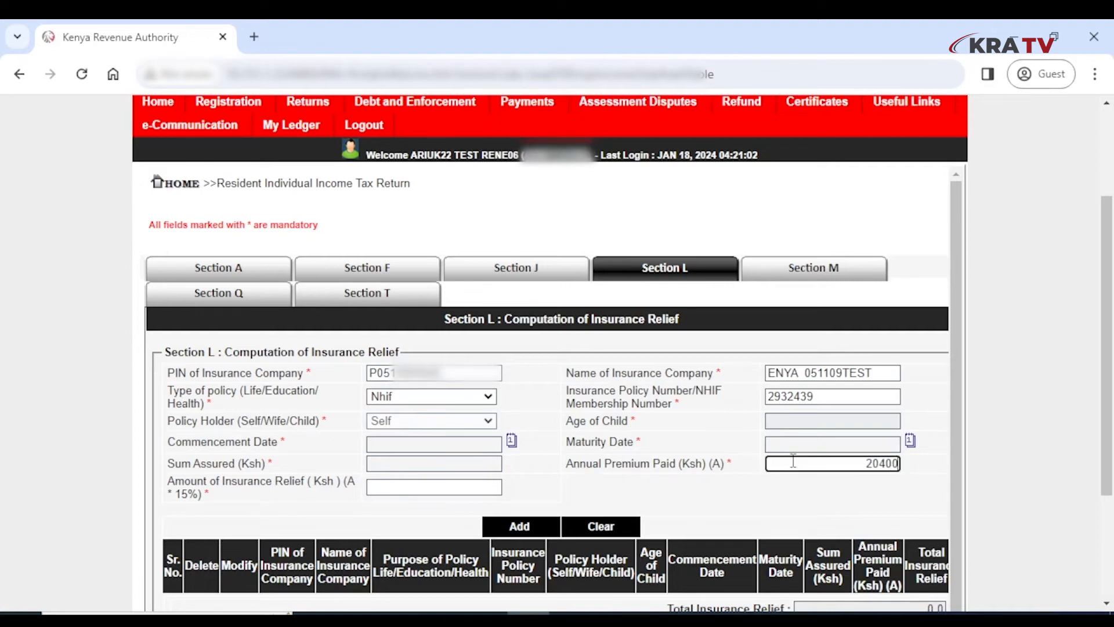
pyautogui.click(676, 486)
pyautogui.scroll(-3, 522, 406)
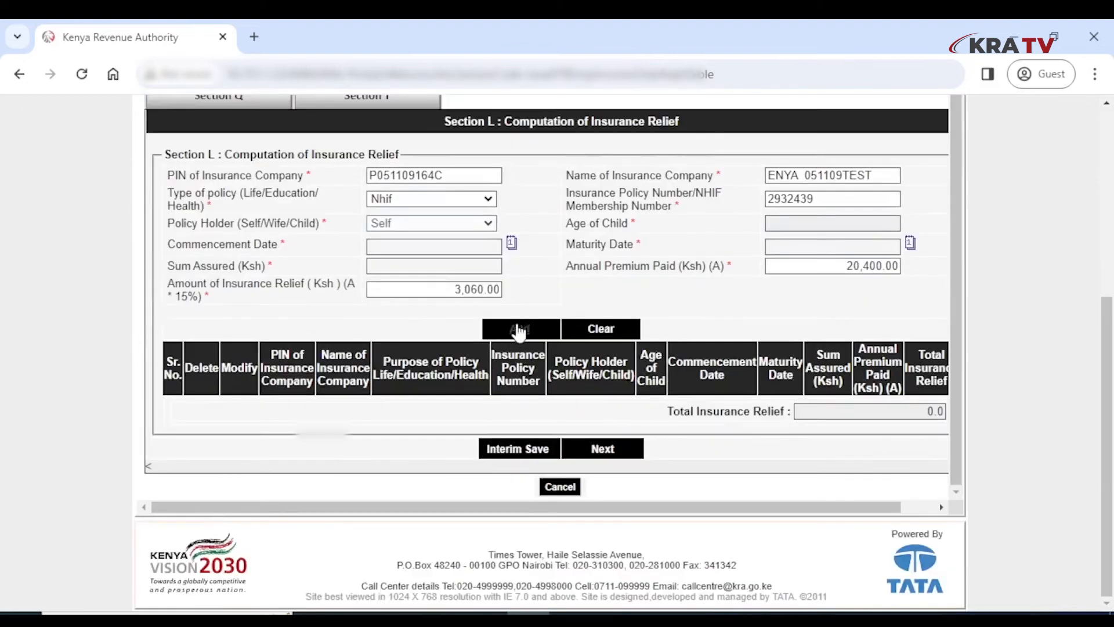
pyautogui.click(518, 330)
pyautogui.click(635, 196)
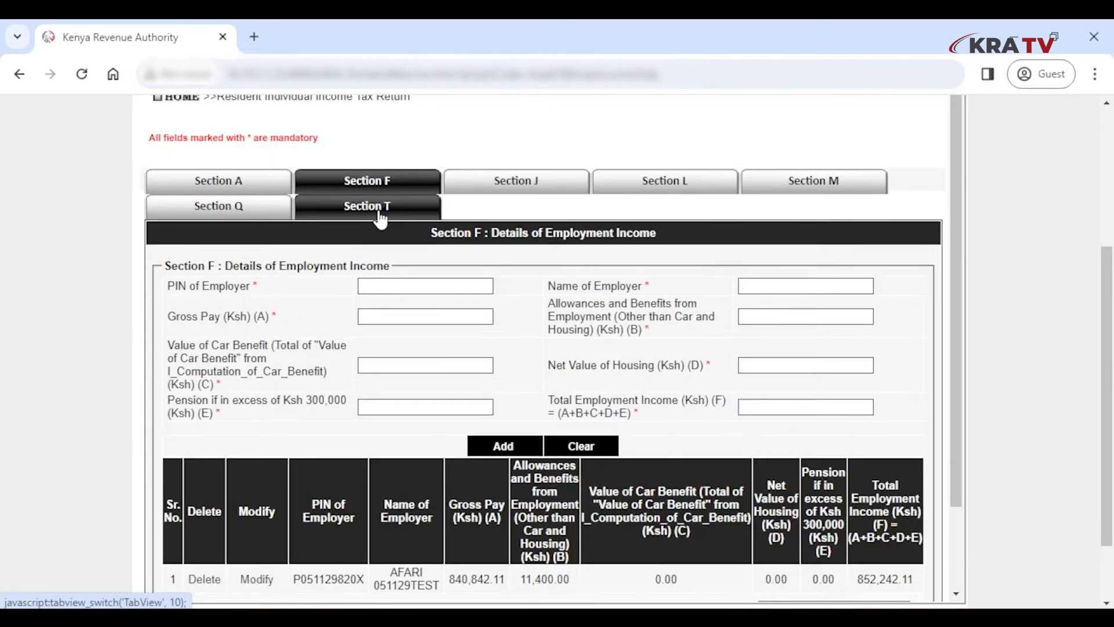
# - In Section T, enter pension contributions of 86,624 and 42,872.48 for January–June
pyautogui.click(375, 210)
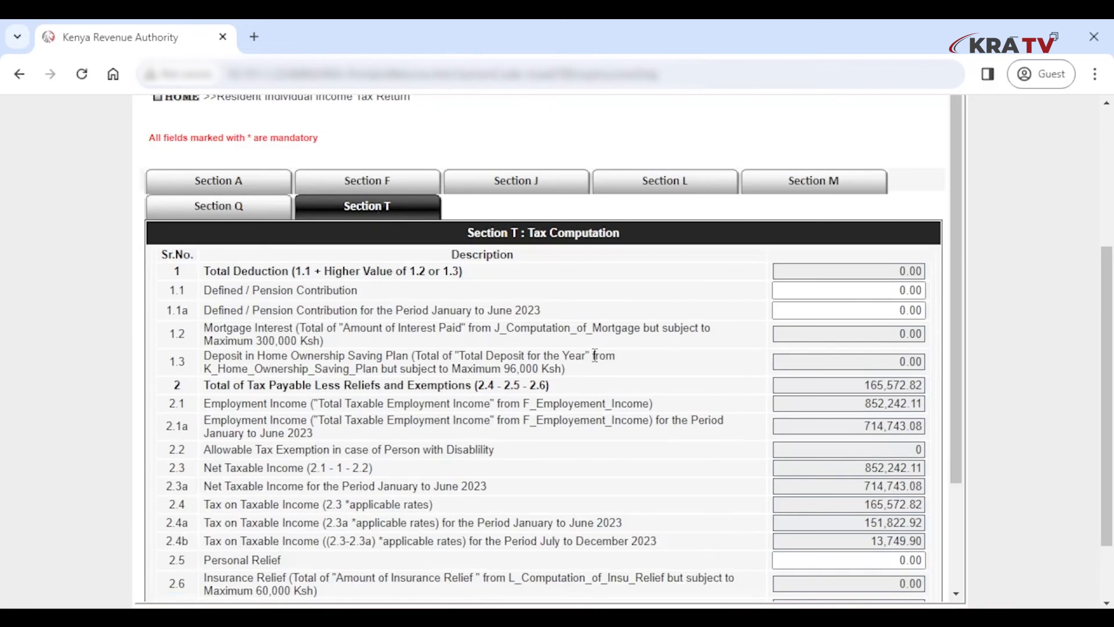
pyautogui.click(912, 290)
pyautogui.write('86624')
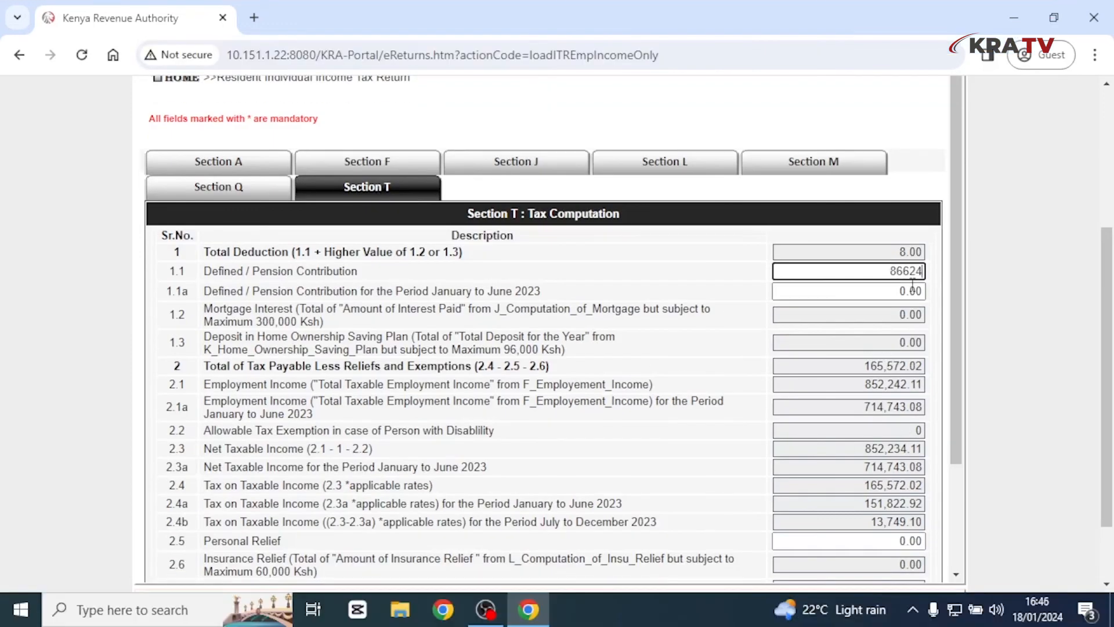
pyautogui.click(912, 289)
pyautogui.write('428')
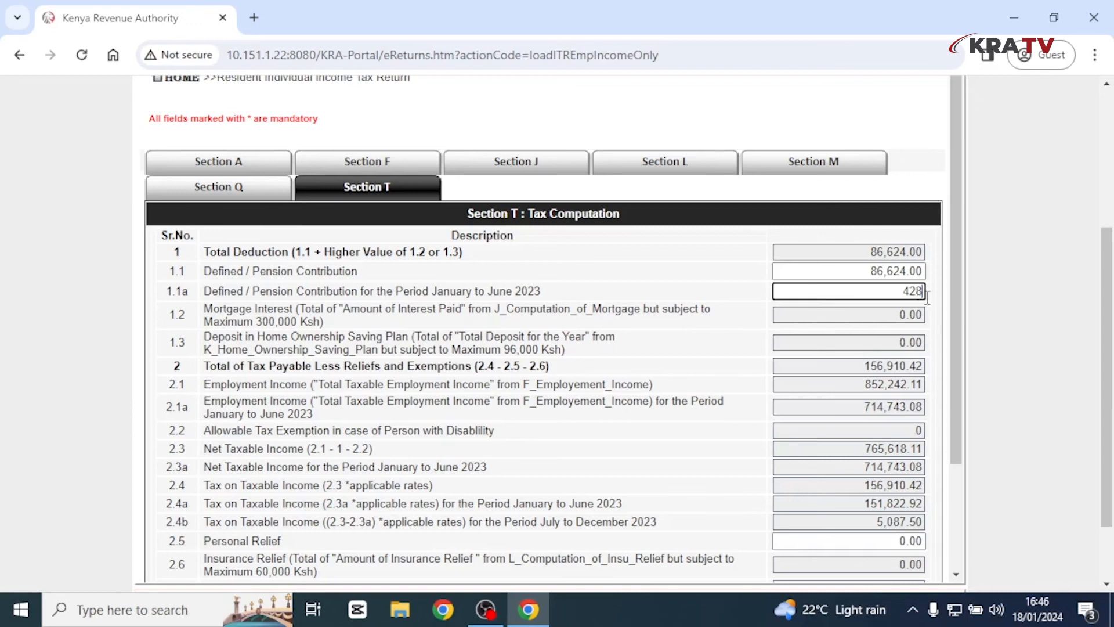
pyautogui.write('72.48')
pyautogui.click(773, 373)
# - Enter 28,800 personal relief and submit the amended return, confirming the prompt
pyautogui.scroll(-1, 856, 473)
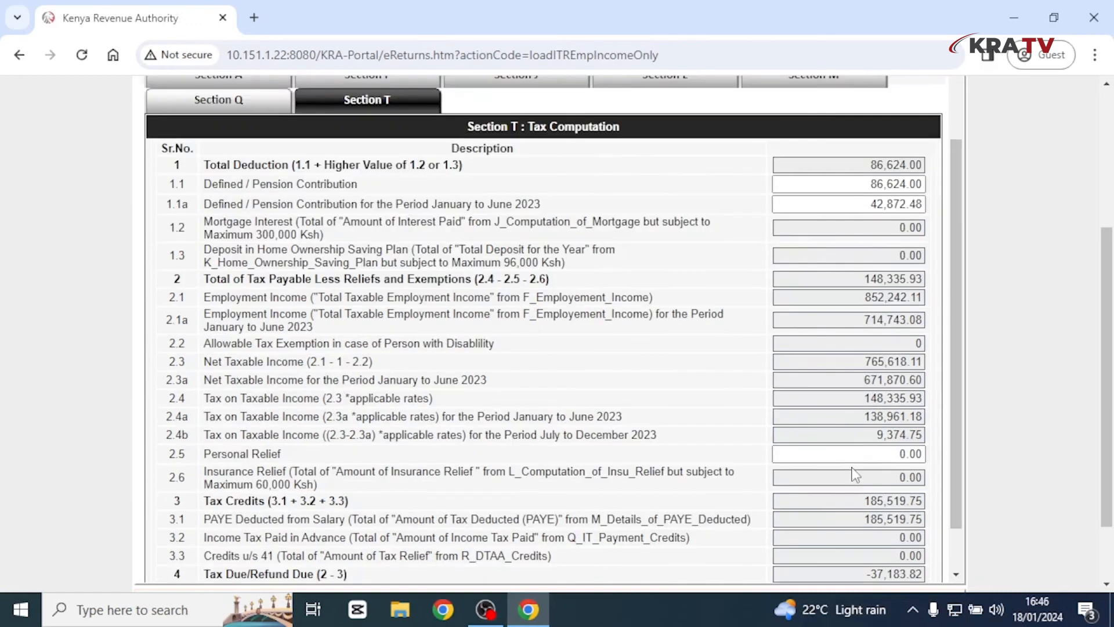
pyautogui.click(861, 455)
pyautogui.write('28800')
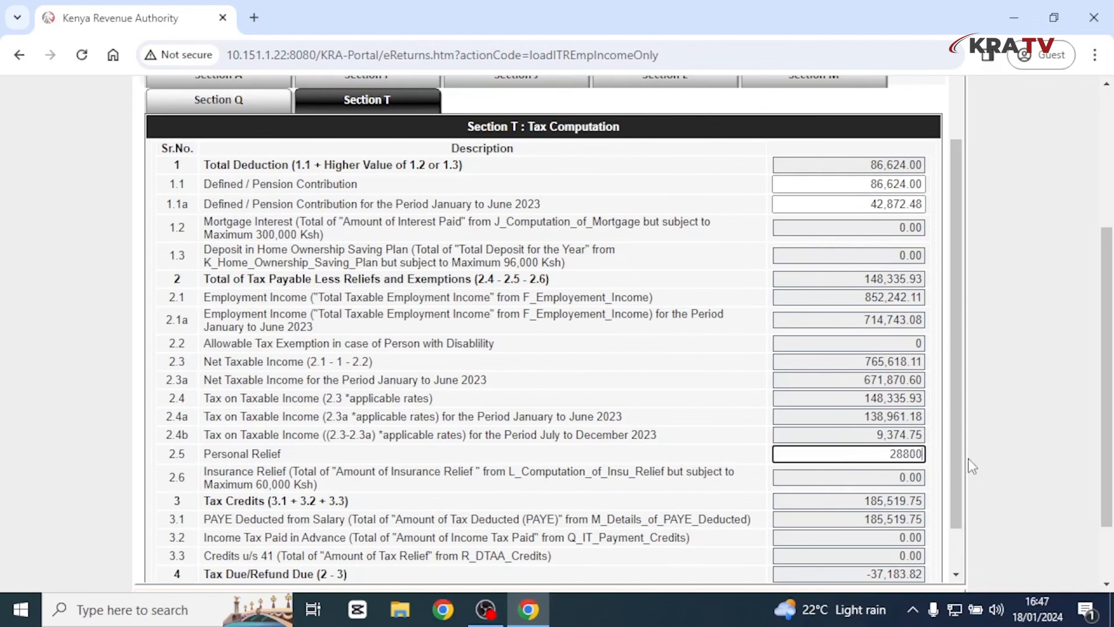
pyautogui.click(624, 461)
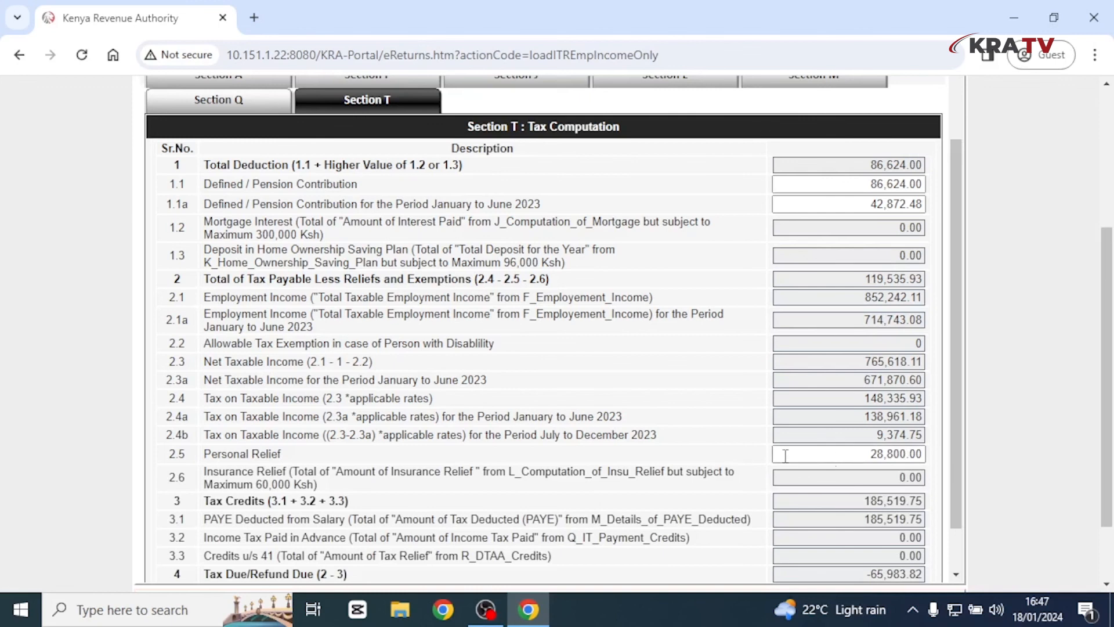
pyautogui.scroll(-1, 611, 377)
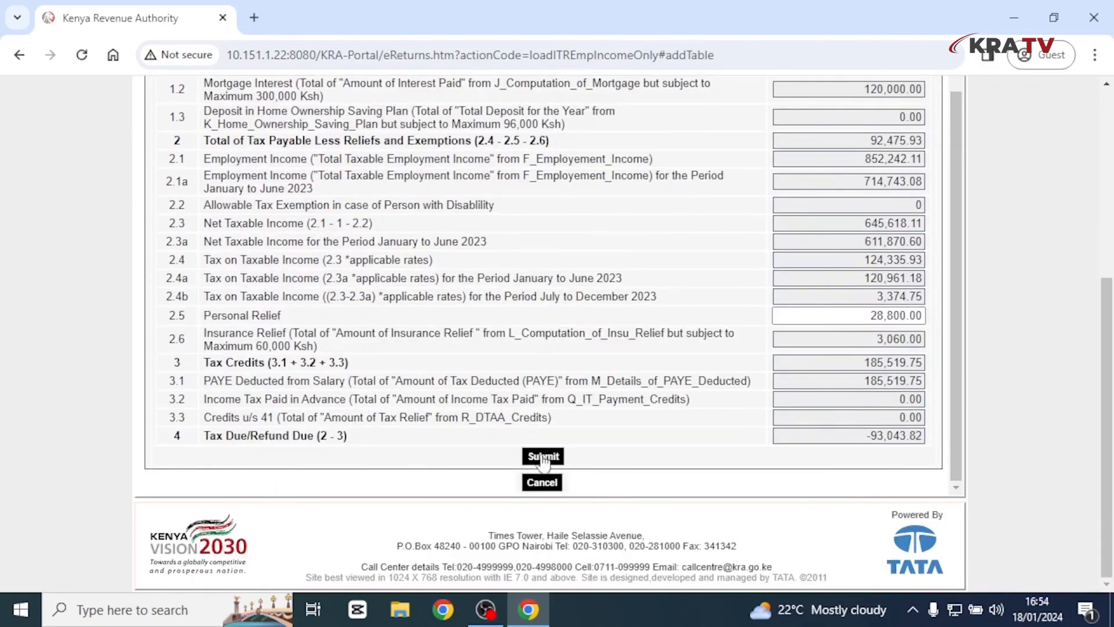
pyautogui.click(542, 455)
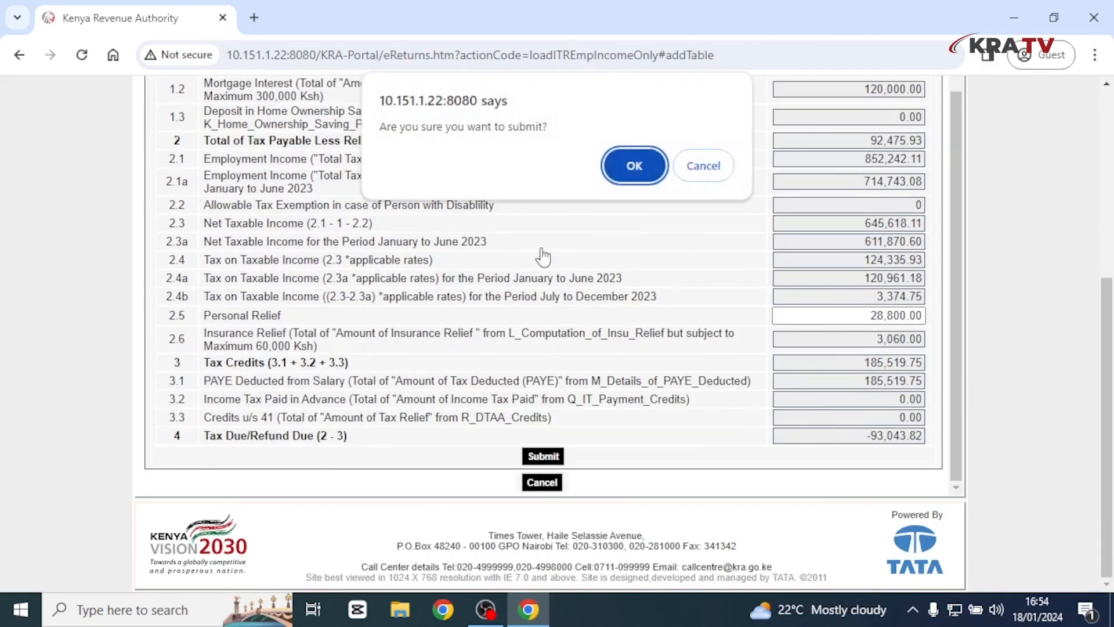
pyautogui.click(635, 166)
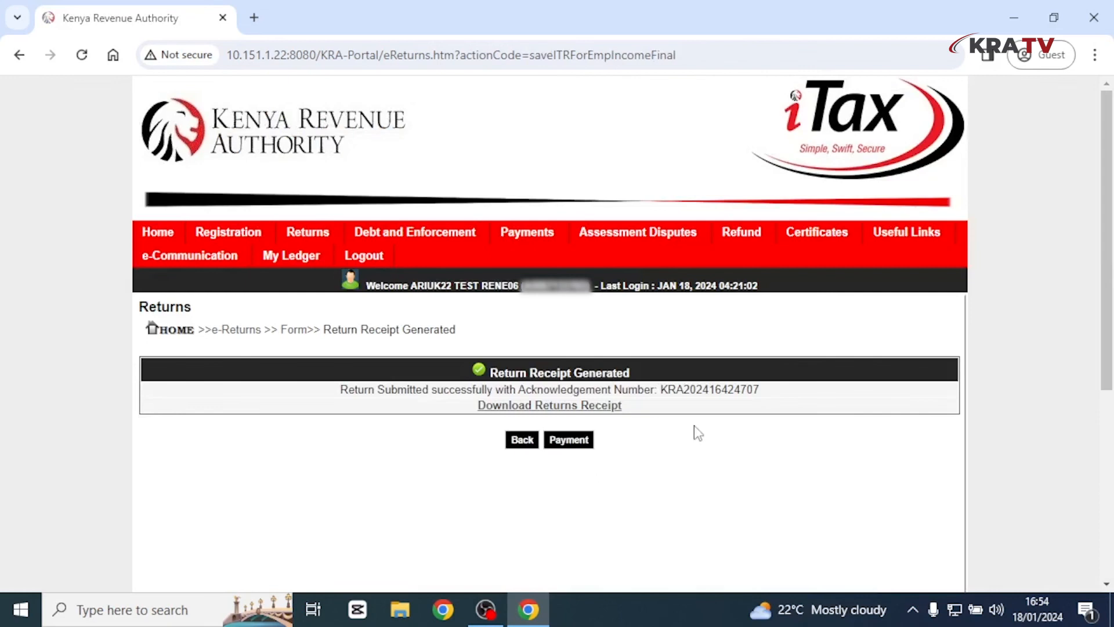